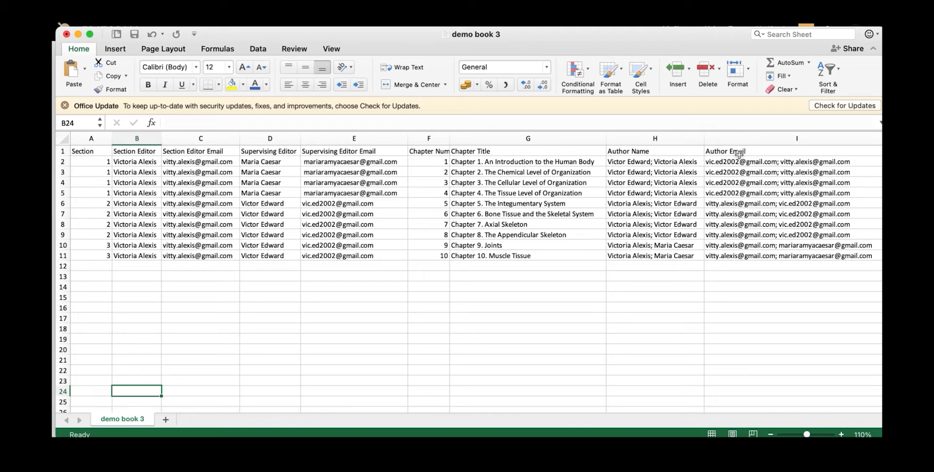
Scroll the demo book 3 sheet sideways to review the Word Count and Page Count columns
scroll(737, 176, right, 3)
scroll(736, 176, right, 1)
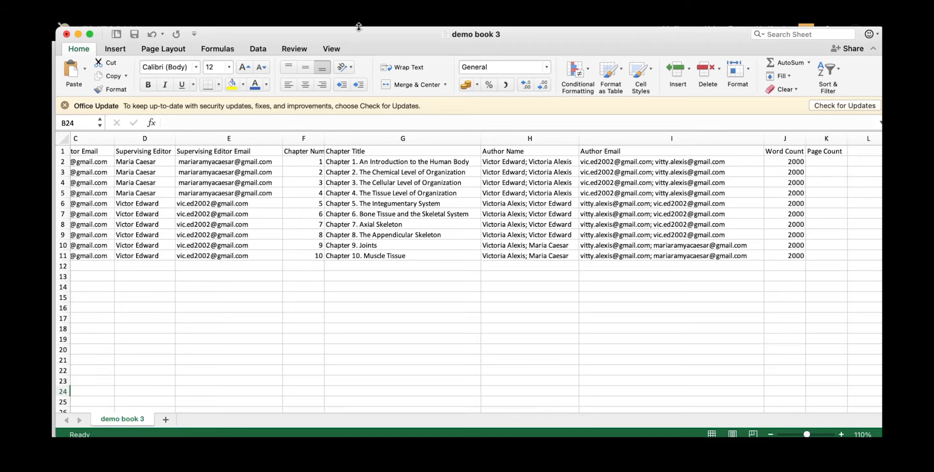
scroll(827, 154, left, 5)
scroll(736, 176, right, 5)
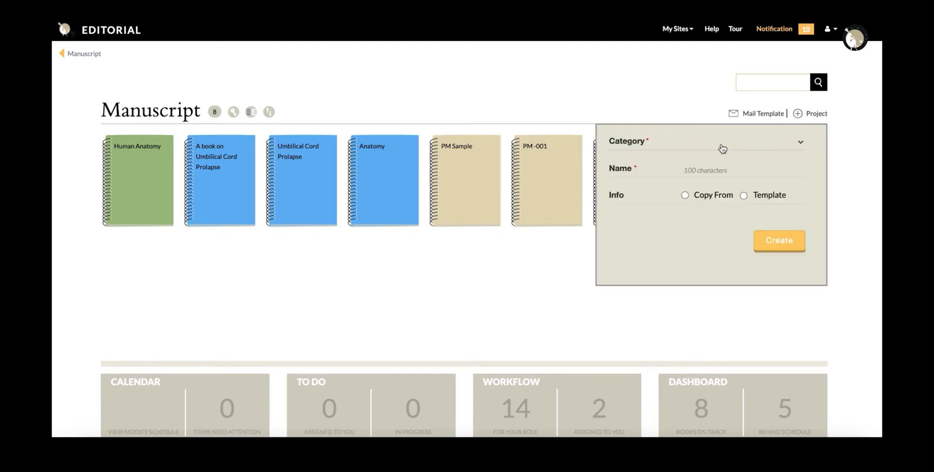
Create a project named Human Anatomy in the Nursing Practice category
click(787, 145)
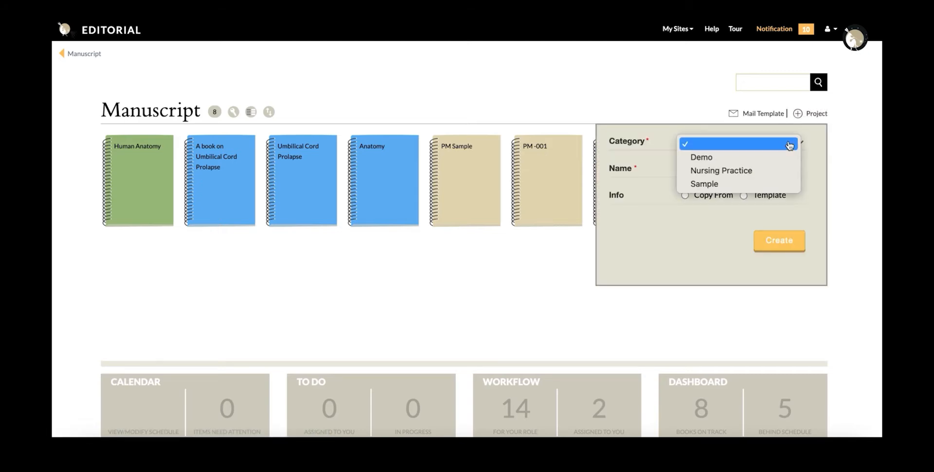
click(777, 171)
click(760, 175)
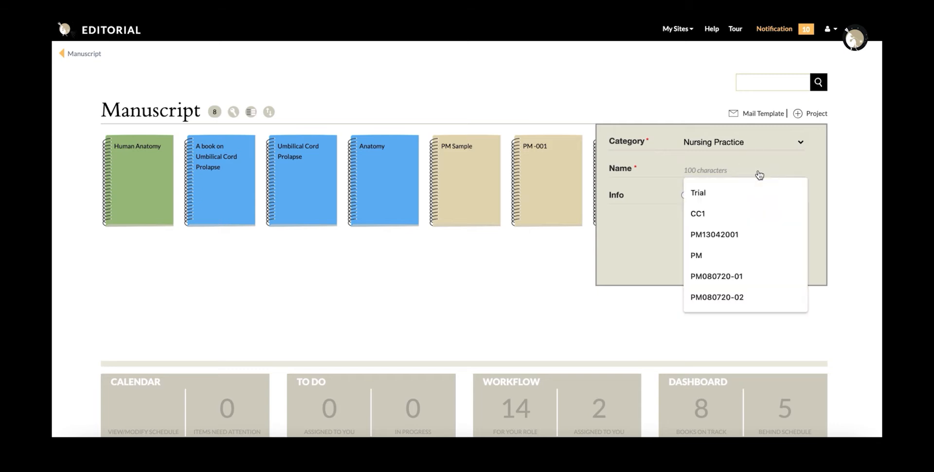
text(Human Anatomy)
click(766, 243)
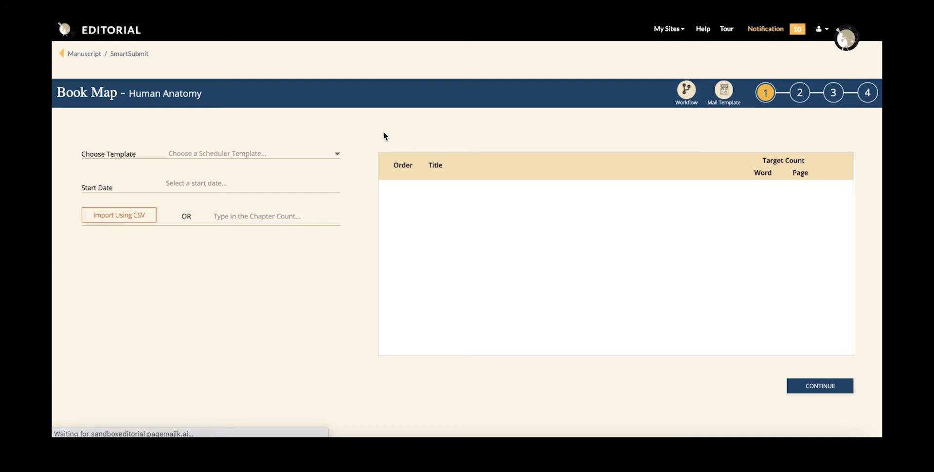
Apply the Submission-01 schedule template and pick March 1, 2021 as the start date
click(338, 154)
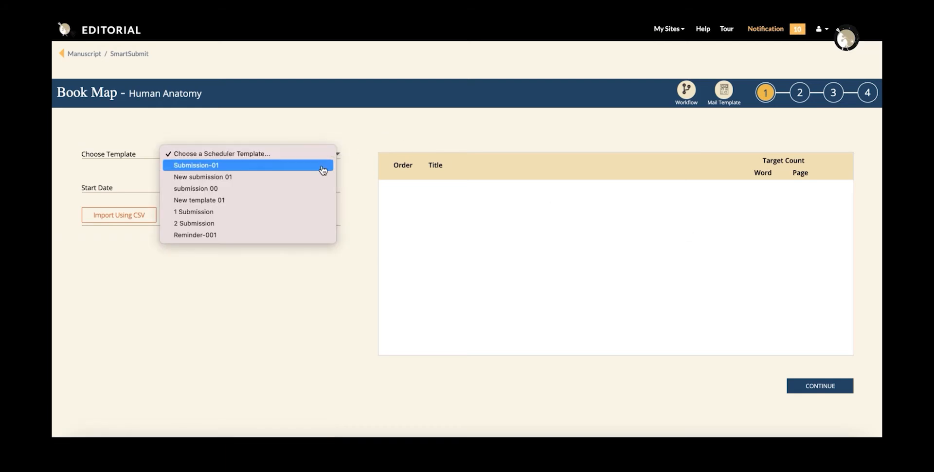
click(320, 167)
click(250, 188)
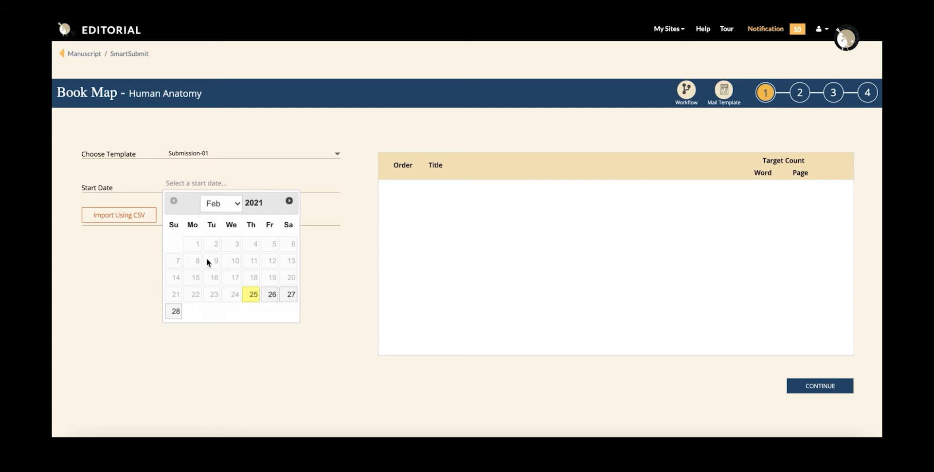
click(236, 208)
click(228, 220)
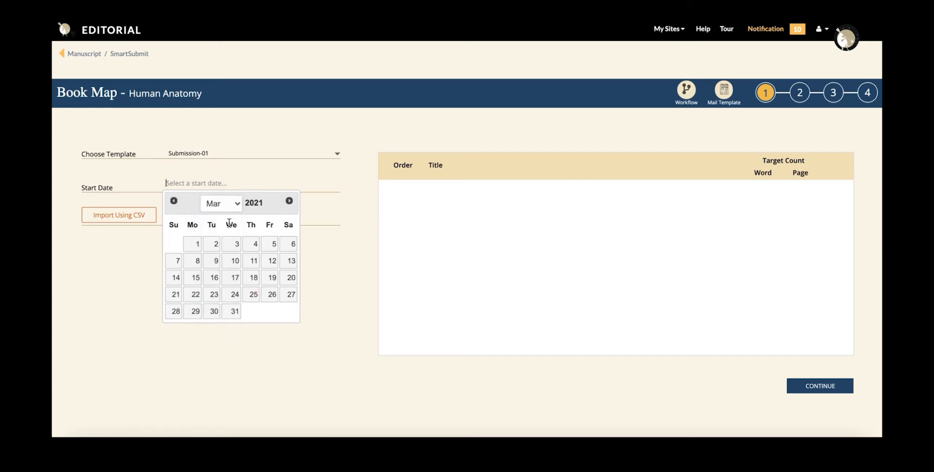
click(194, 243)
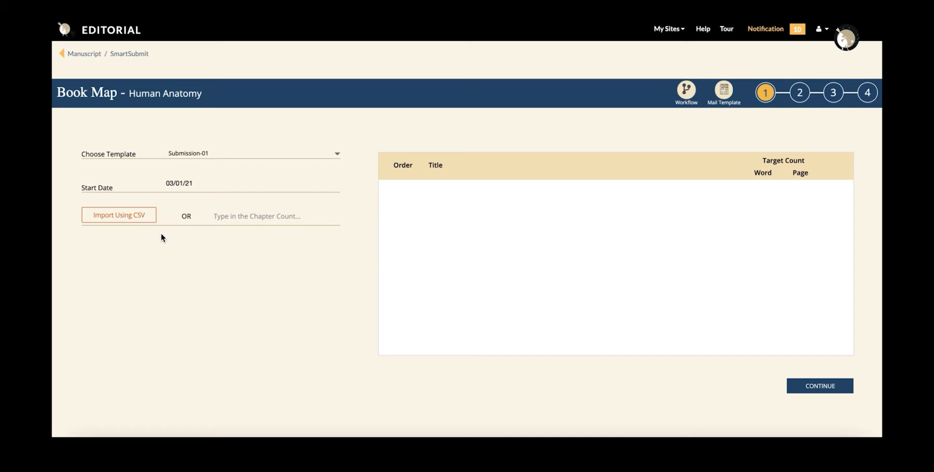
Import the demo book 3 CSV from Files 2 to load ten 2000-word chapters
click(141, 215)
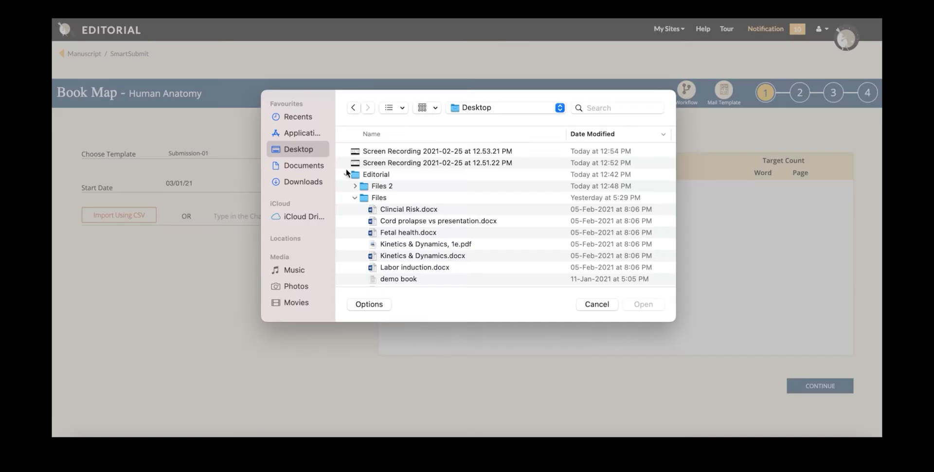
click(355, 187)
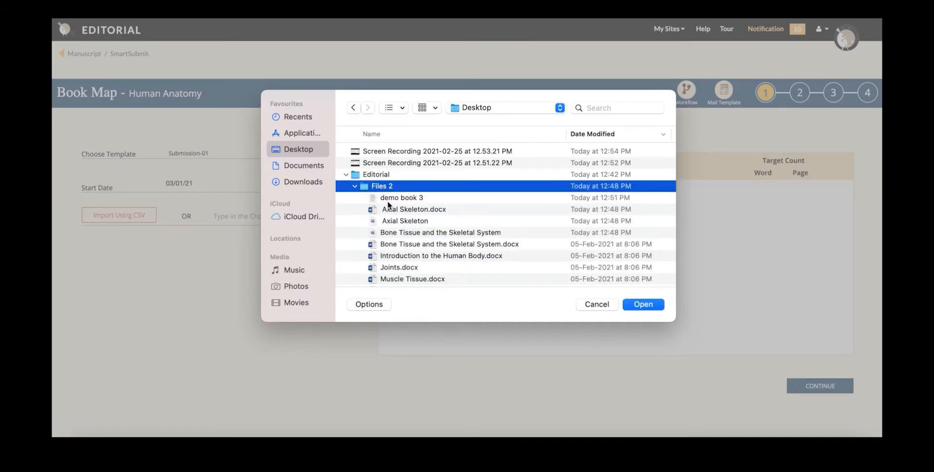
double_click(391, 198)
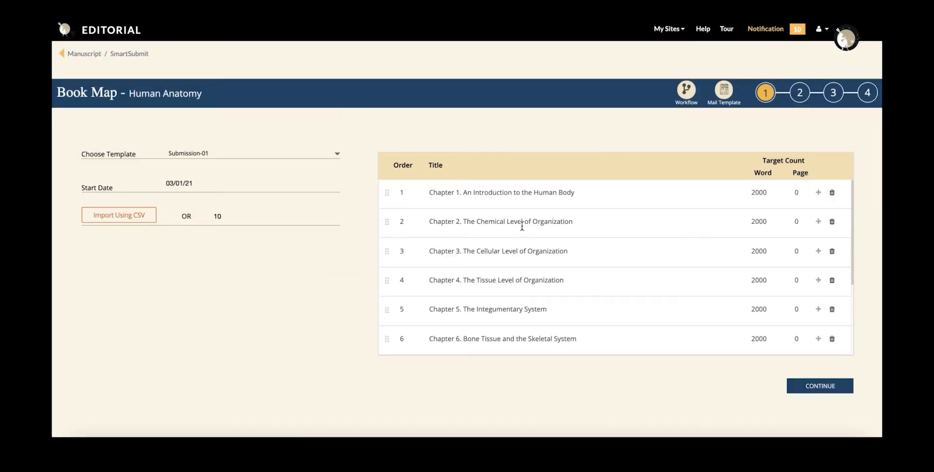
scroll(538, 276, down, 2)
scroll(539, 277, down, 1)
scroll(538, 277, up, 3)
Attach the Axial Skeleton file to Chapter 7 and check its attachment list
click(819, 194)
scroll(818, 268, down, 2)
click(819, 313)
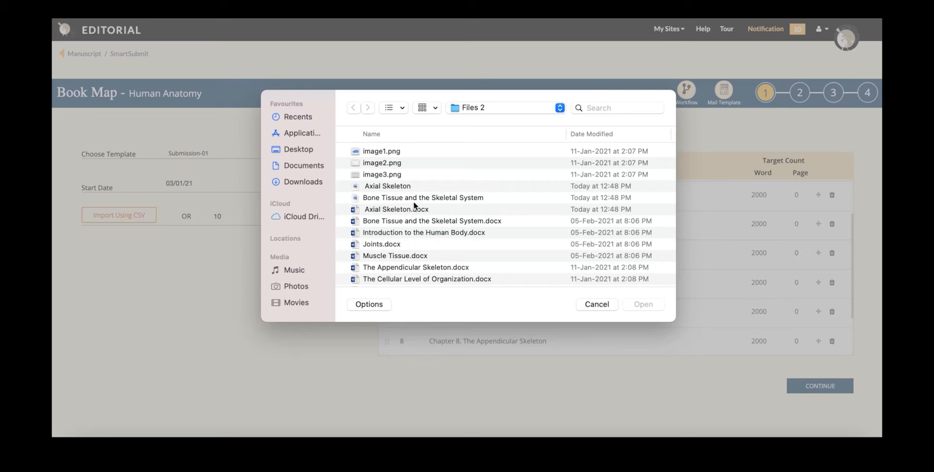
double_click(409, 186)
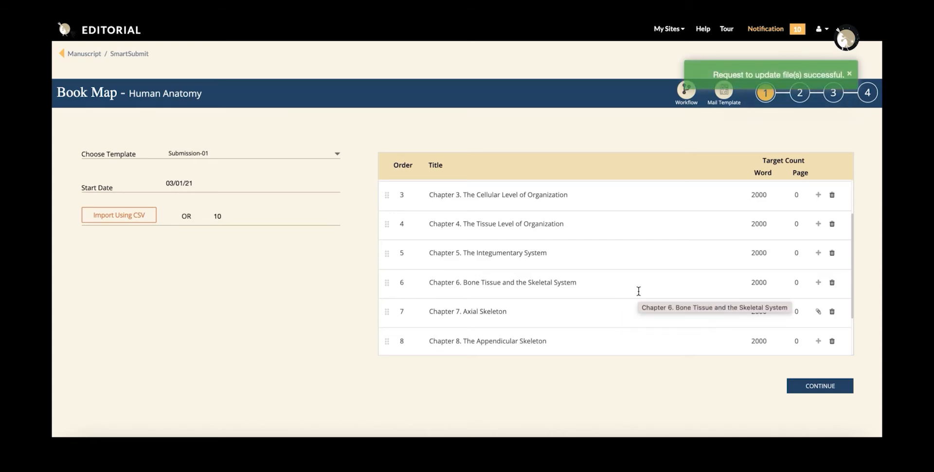
click(818, 312)
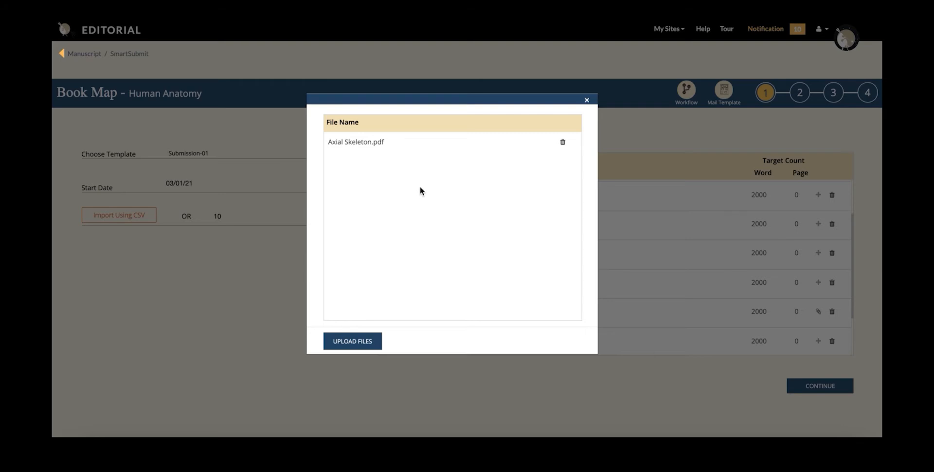
click(797, 386)
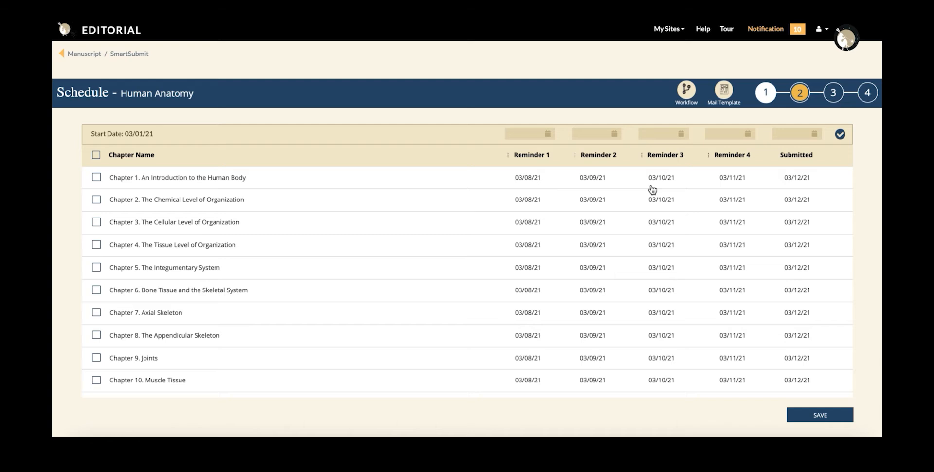
Set Reminder 2 to April 1, 2021 and Reminder 3 to May 3, 2021
click(593, 134)
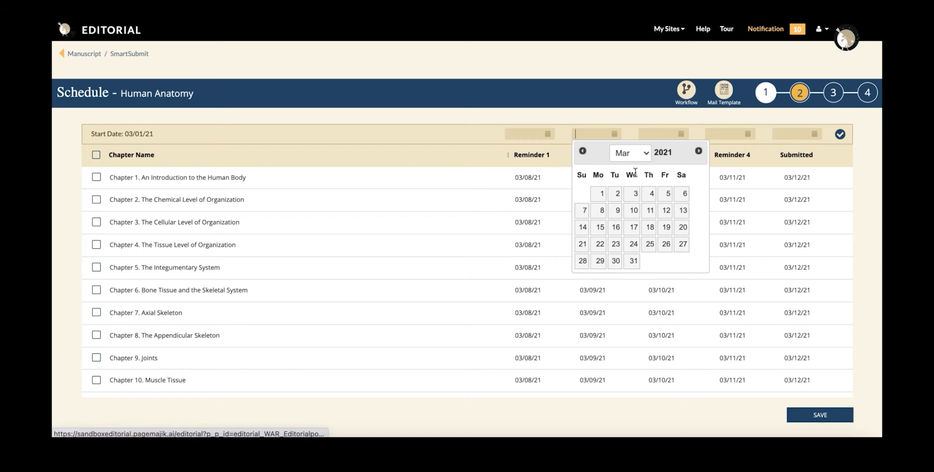
click(648, 154)
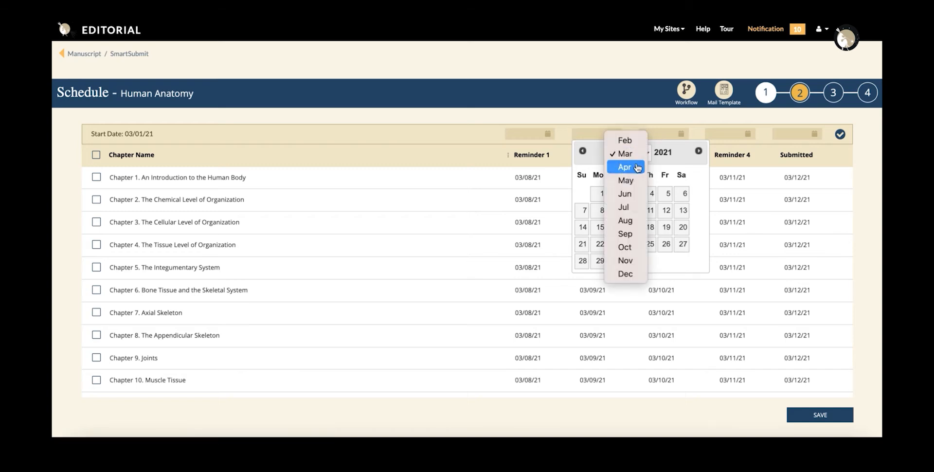
click(638, 168)
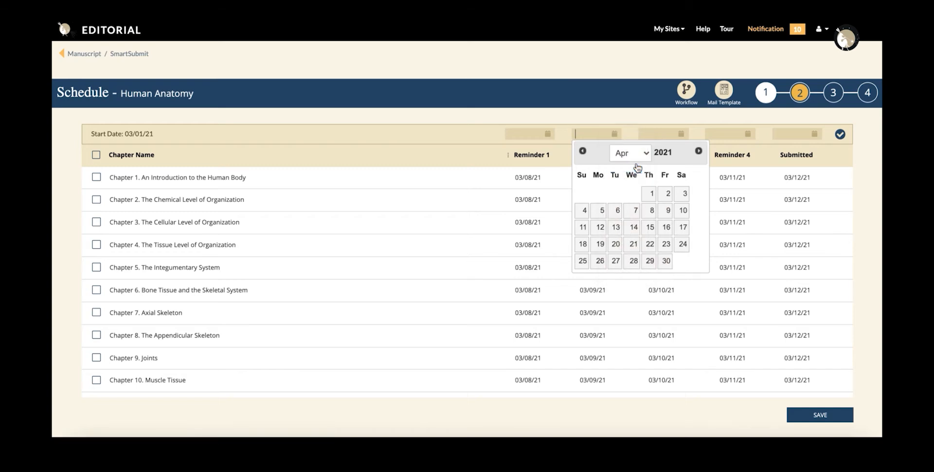
click(653, 195)
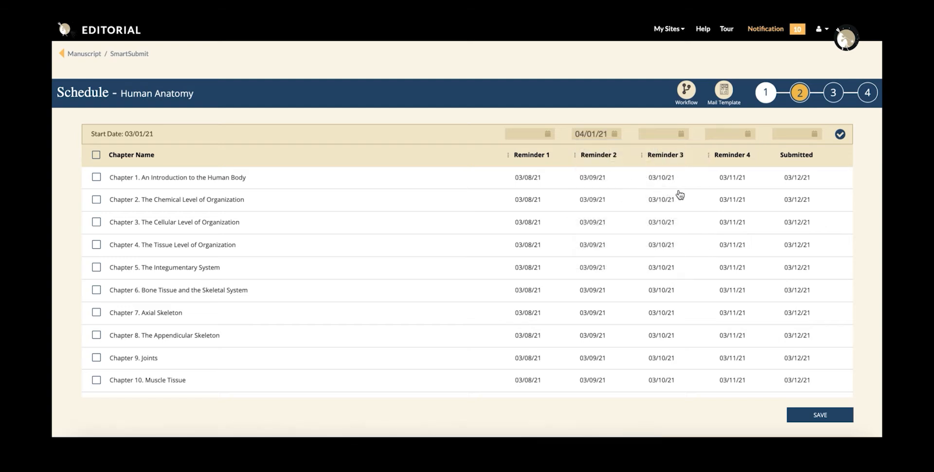
click(680, 135)
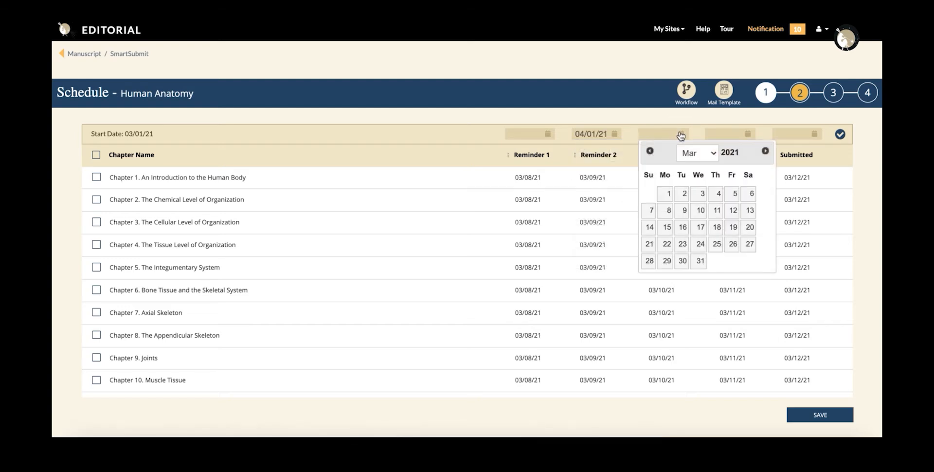
click(713, 153)
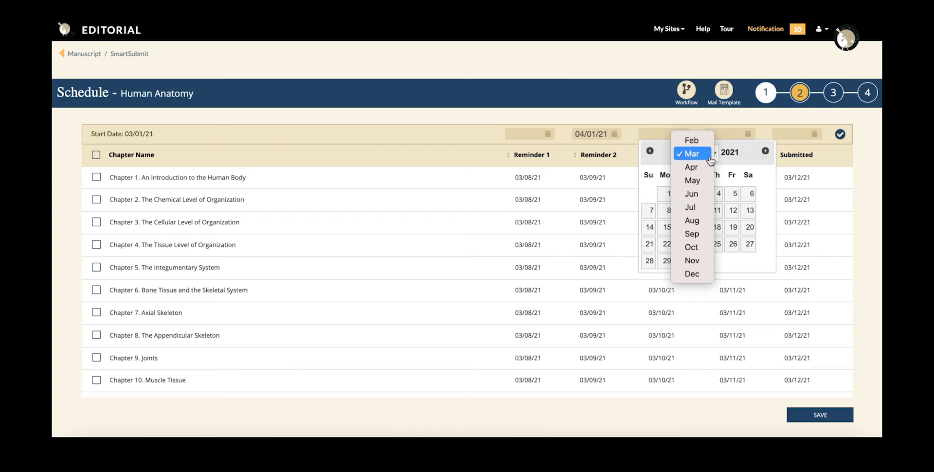
click(701, 181)
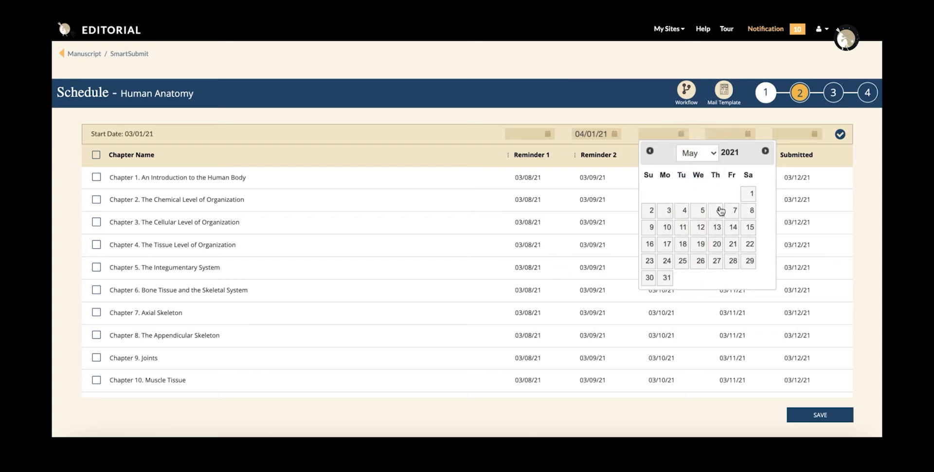
click(667, 210)
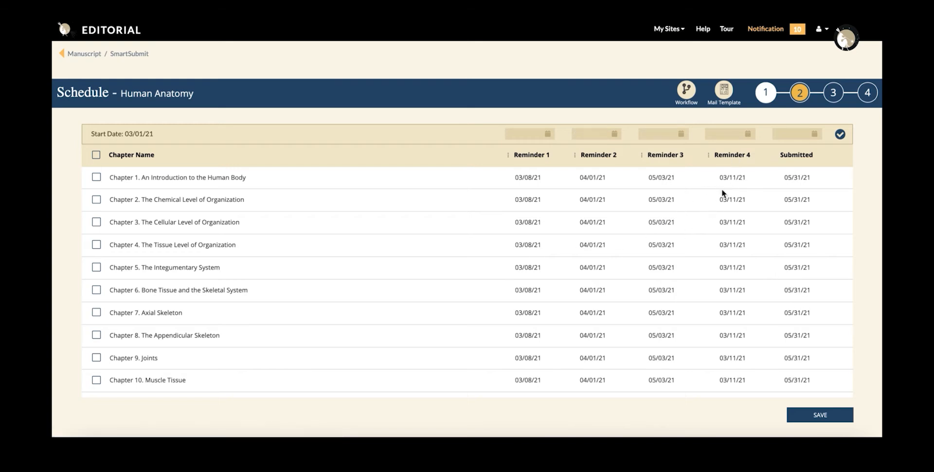
Mute Reminder 4 for all chapters and save the schedule
click(710, 155)
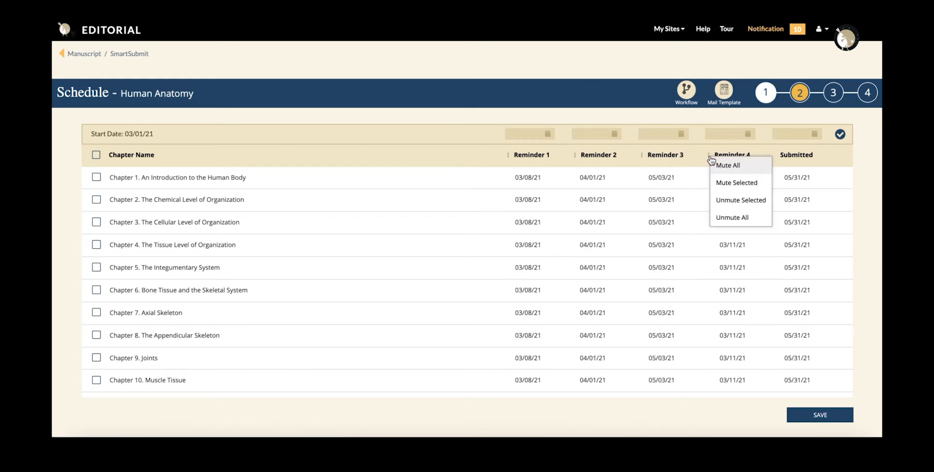
click(716, 168)
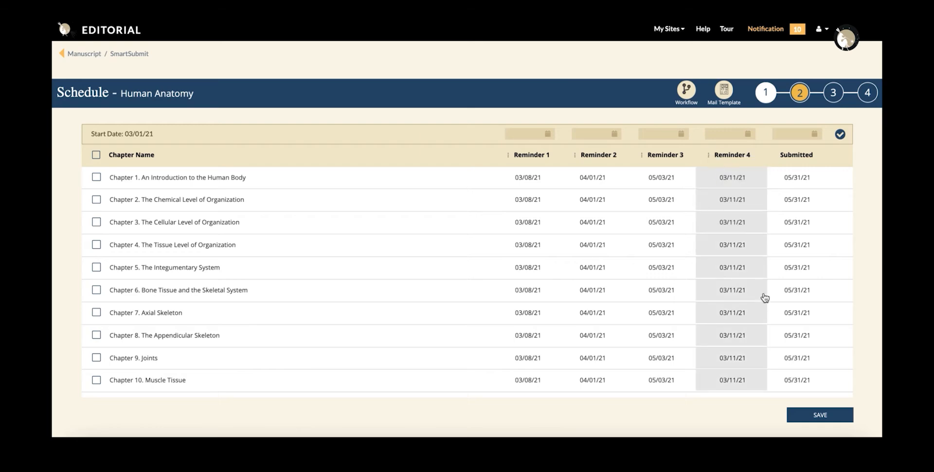
click(825, 414)
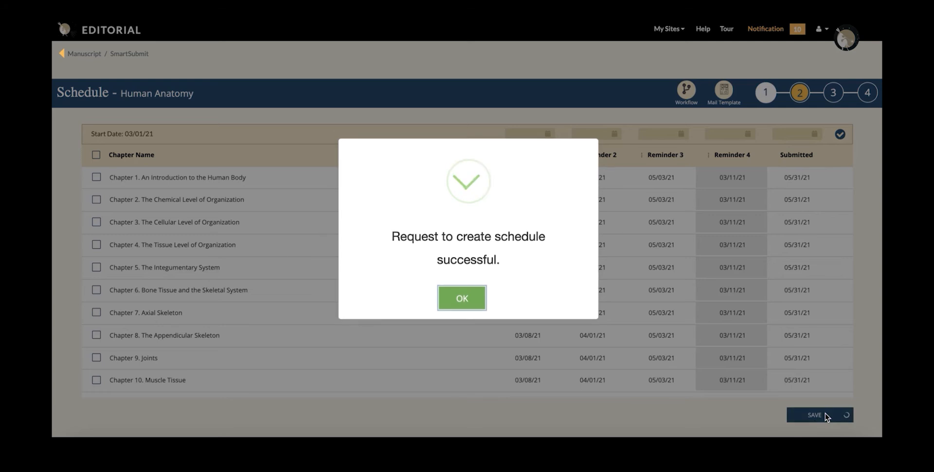
Acknowledge the saved schedule and begin importing authors from a CSV file
click(464, 283)
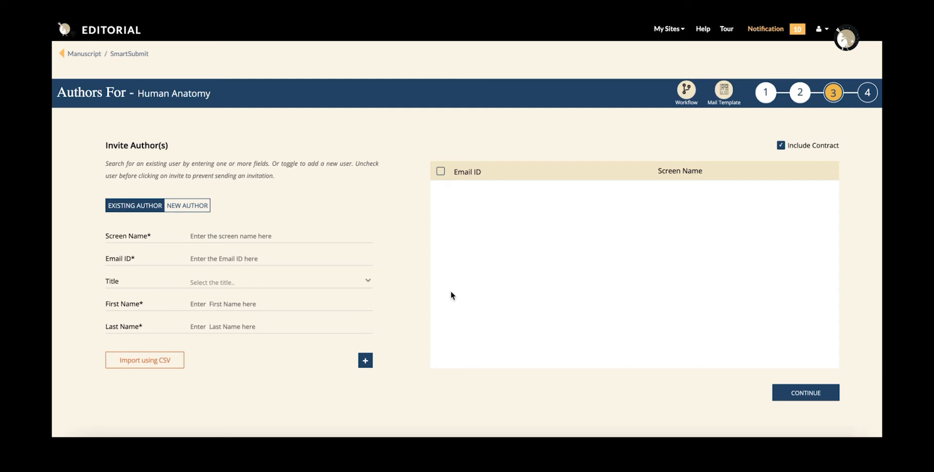
click(136, 364)
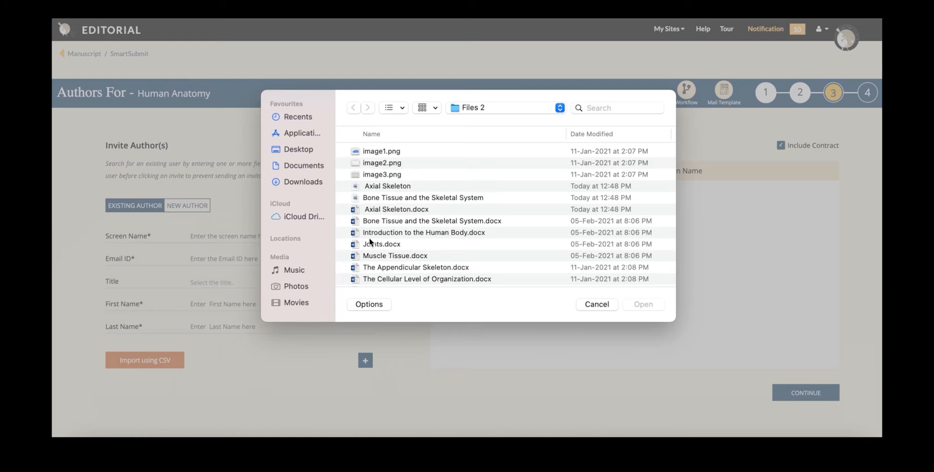
scroll(430, 208, down, 3)
Load authors from demo book 3, collapse chapter groups 1–3, and import them
double_click(395, 274)
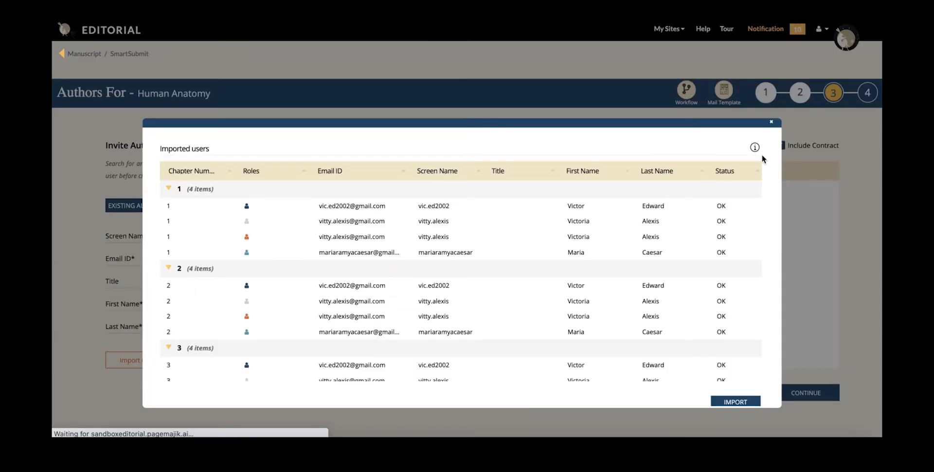
mouse_move(764, 140)
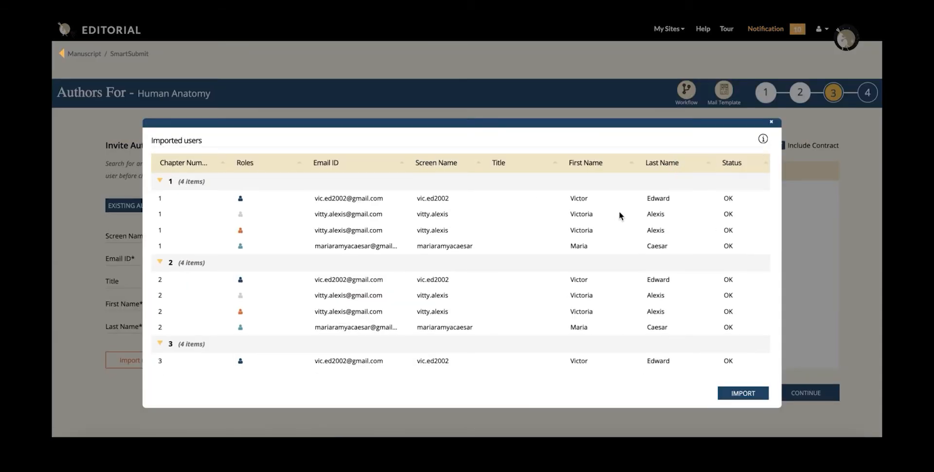
click(160, 182)
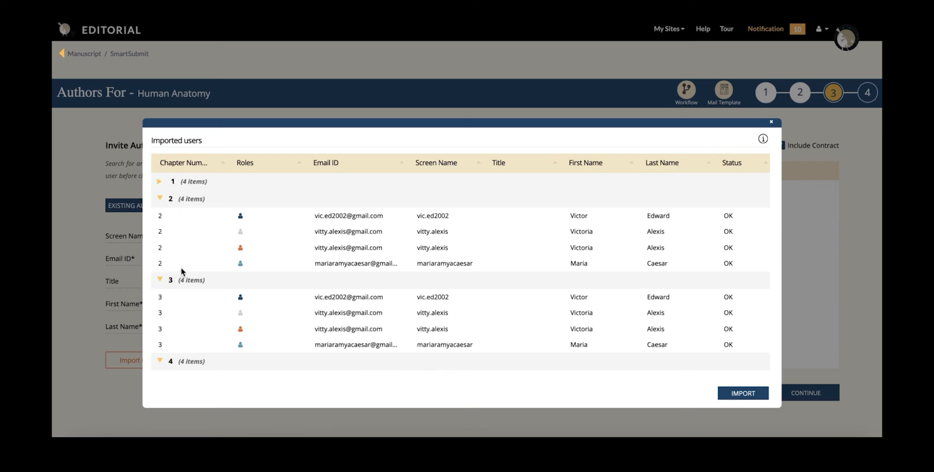
click(159, 199)
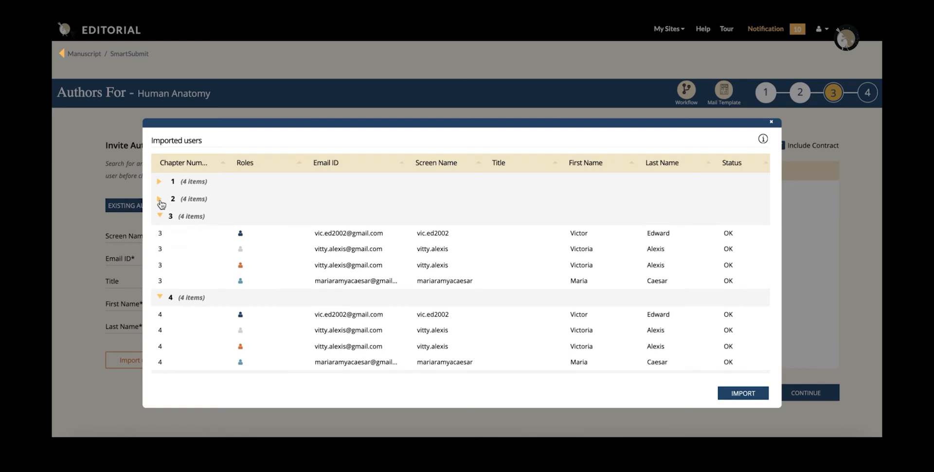
click(159, 216)
scroll(203, 287, down, 8)
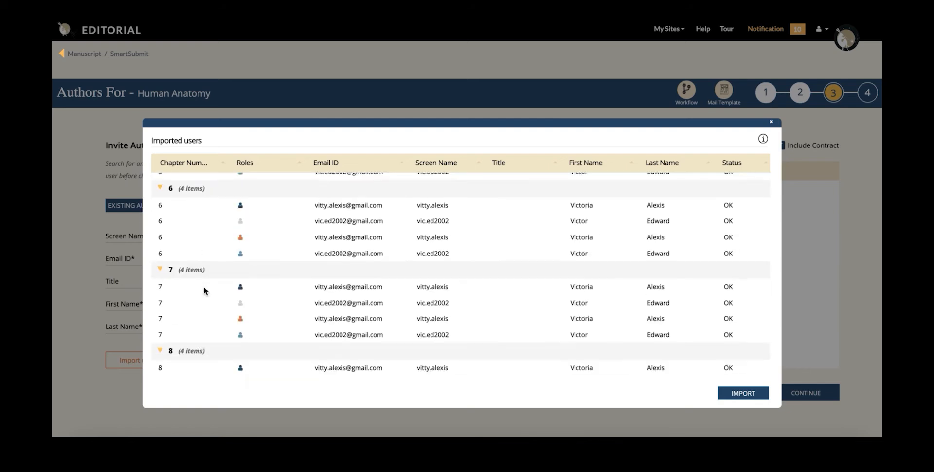
scroll(204, 291, down, 2)
click(732, 394)
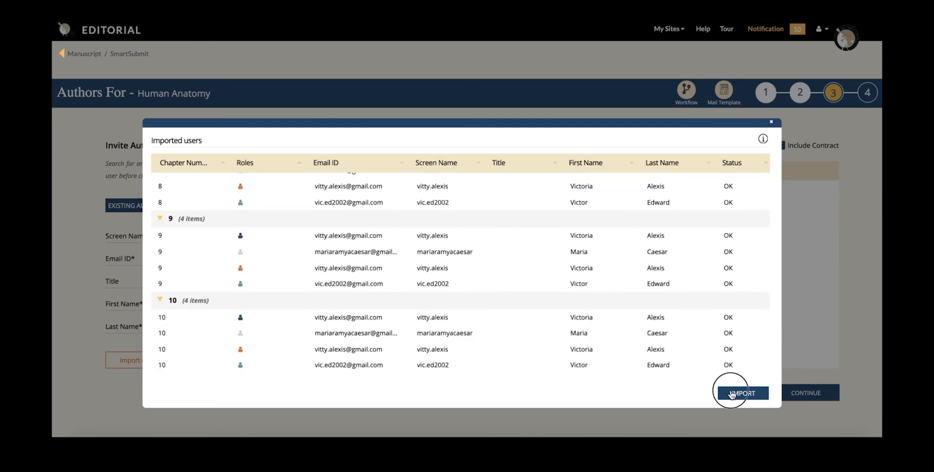
click(732, 393)
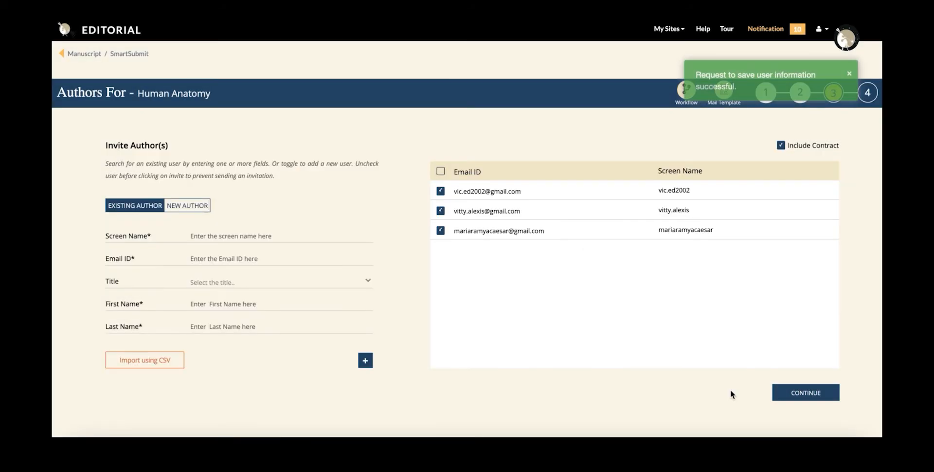
Try to continue past Authors and dismiss the unassigned-templates warning
click(800, 395)
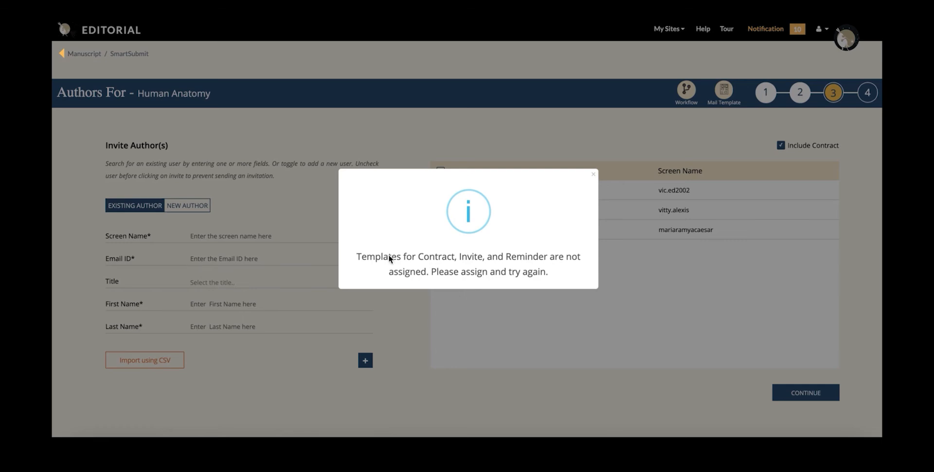
click(594, 175)
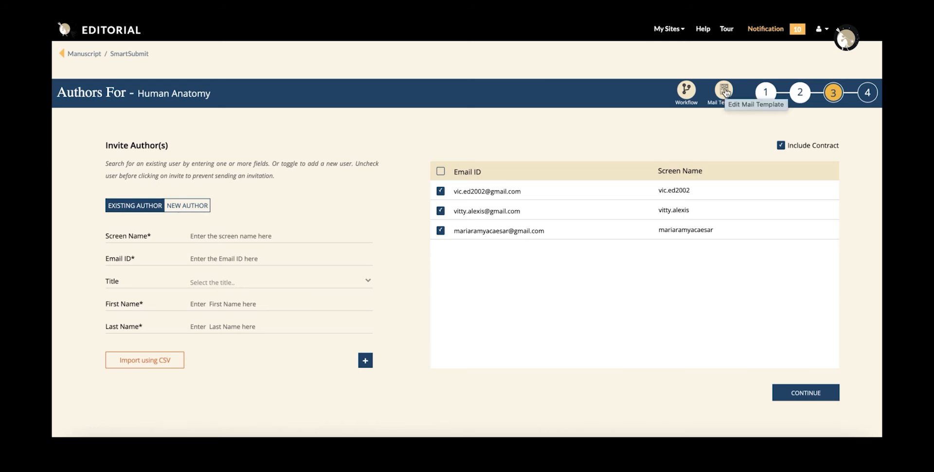
Go from Mail Templates to the Human Anatomy template assignment page
click(724, 91)
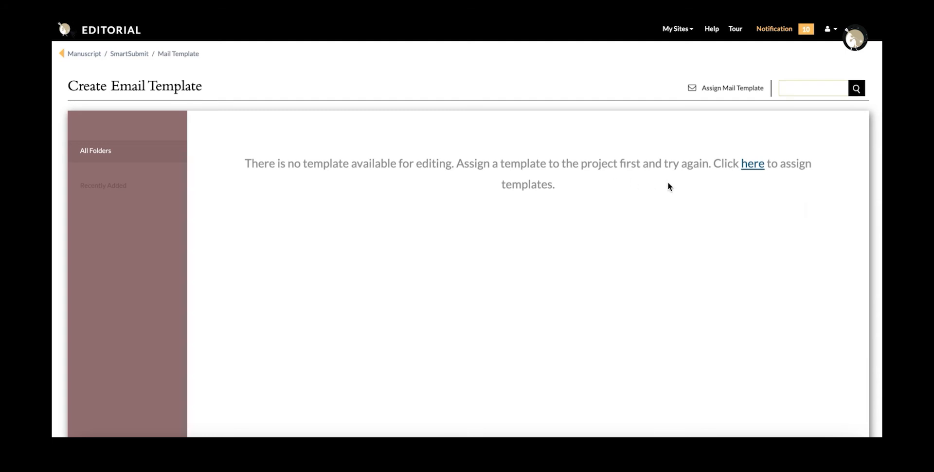
click(752, 166)
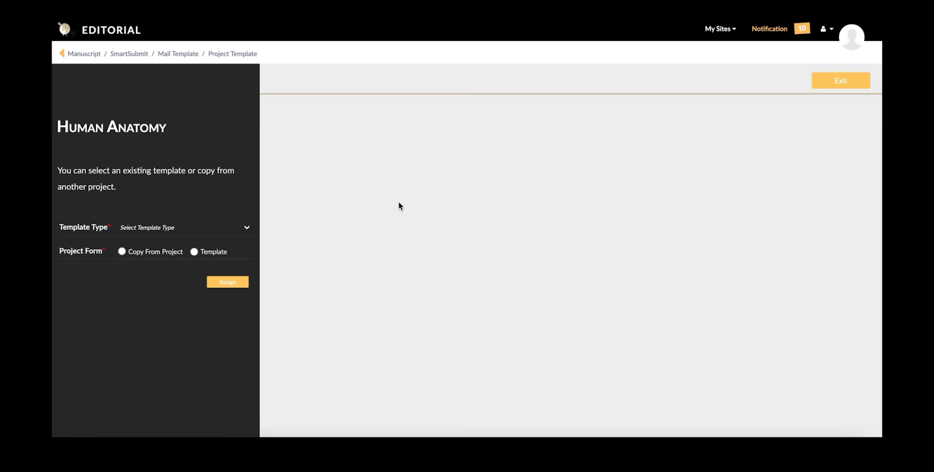
Assign the Contract Pagemajik template from the Contract group to Human Anatomy as a Project Form
click(226, 231)
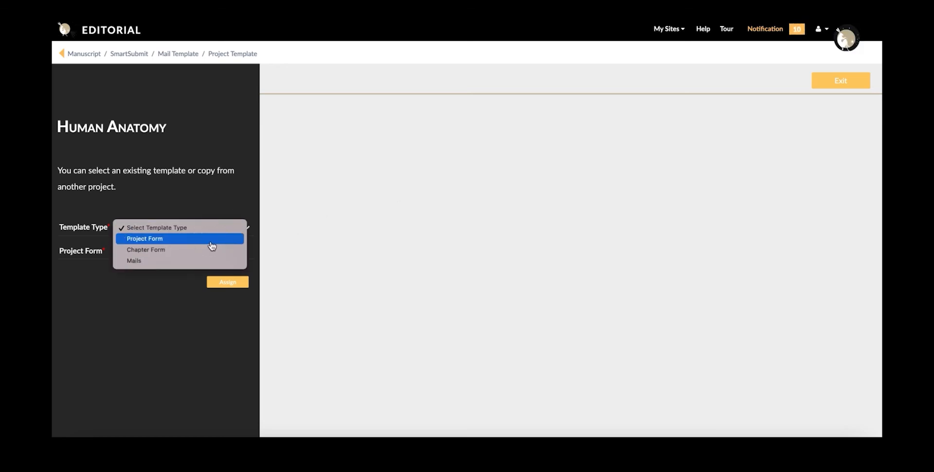
click(211, 243)
click(195, 252)
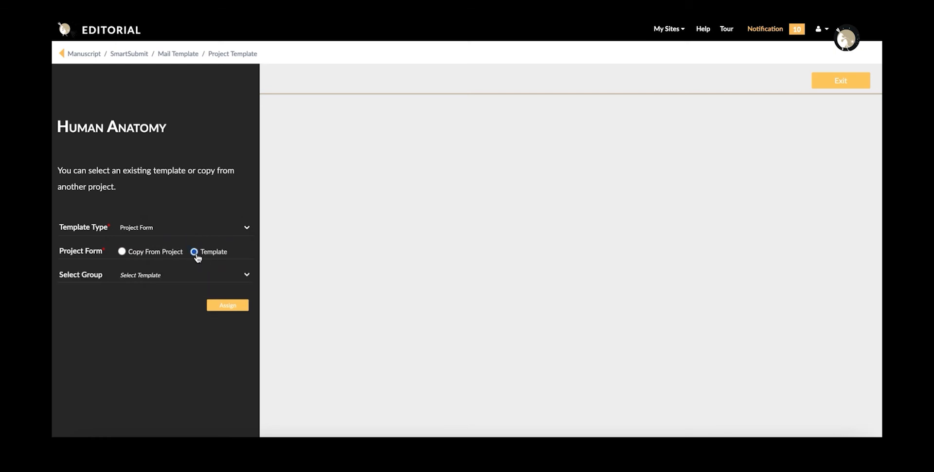
click(194, 275)
click(179, 311)
click(179, 305)
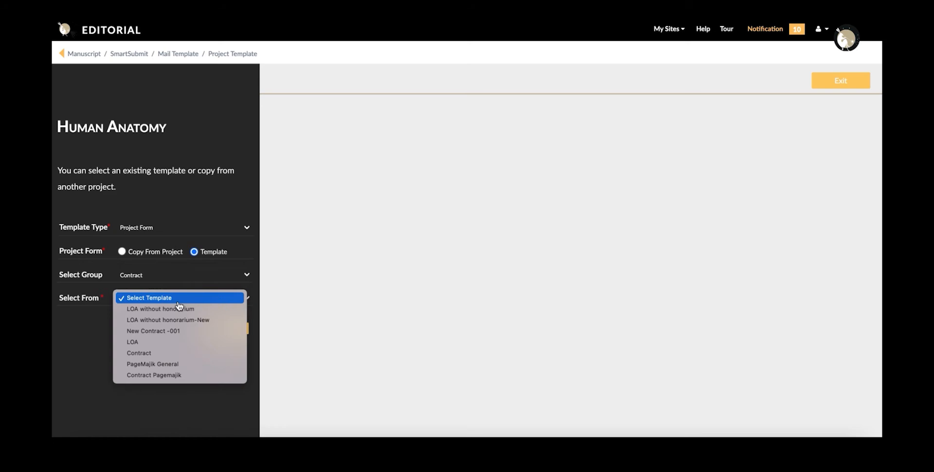
click(160, 375)
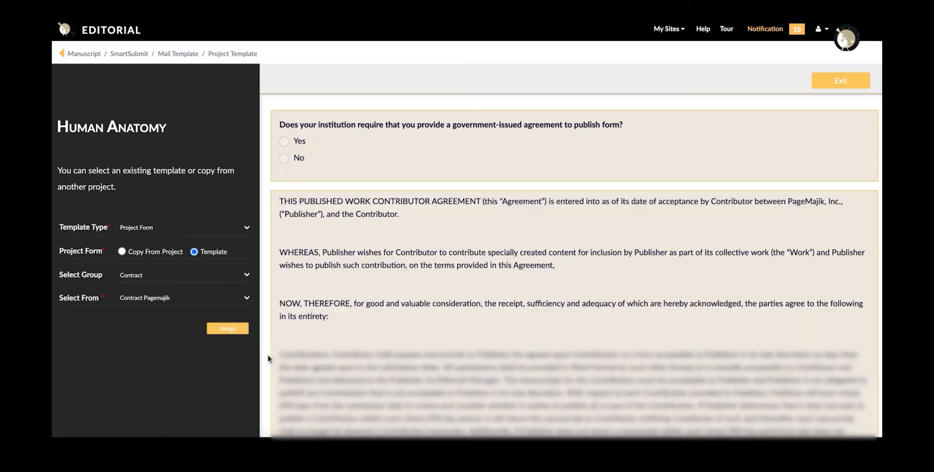
scroll(534, 353, down, 5)
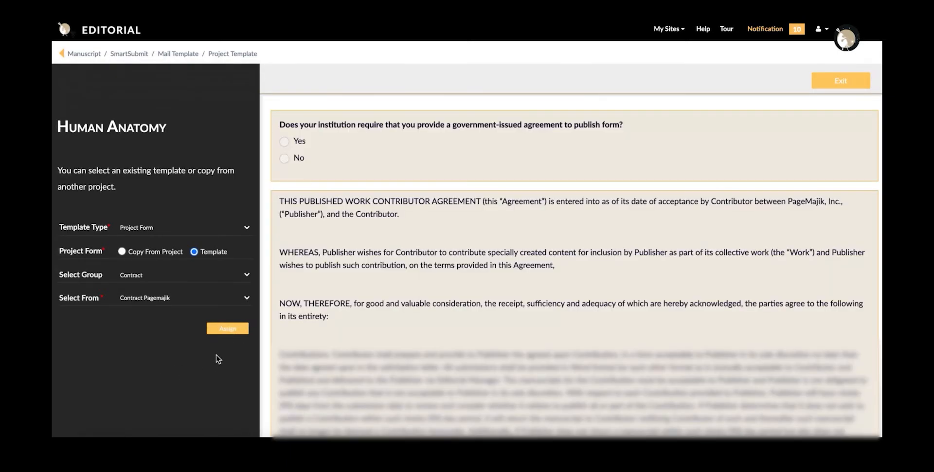
scroll(533, 350, down, 5)
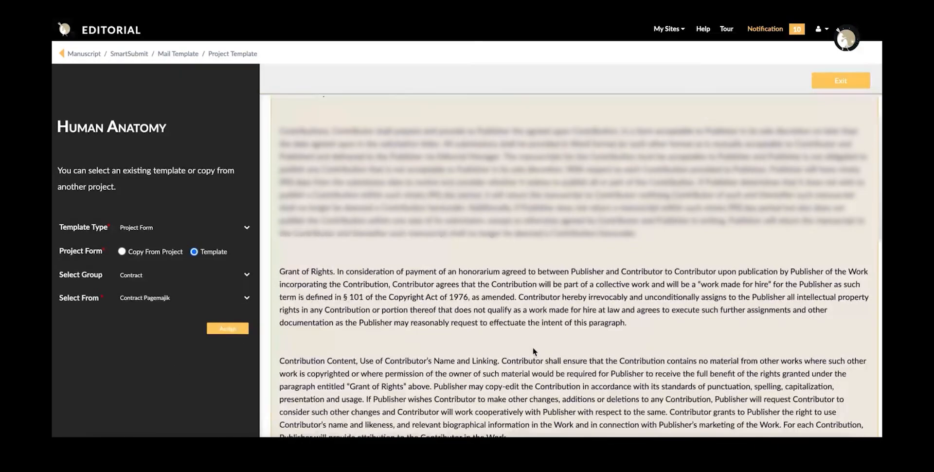
click(229, 329)
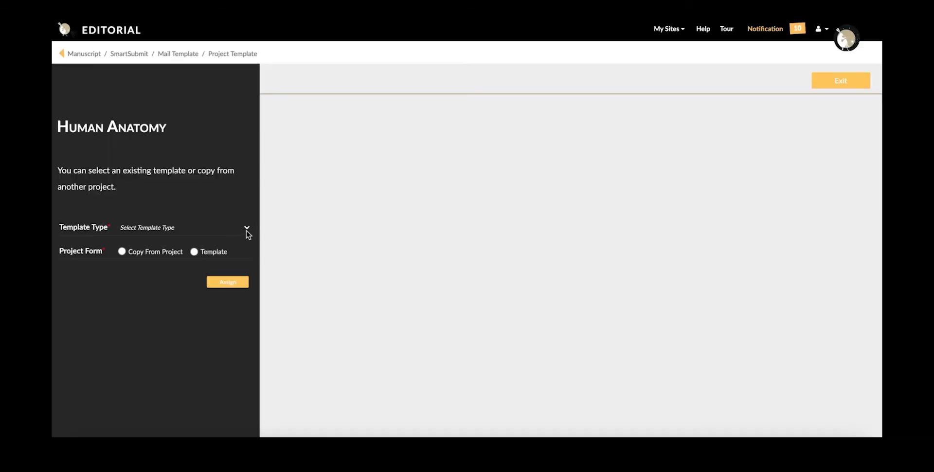
Try assigning an existing Mails template before any group is chosen
click(247, 230)
click(220, 261)
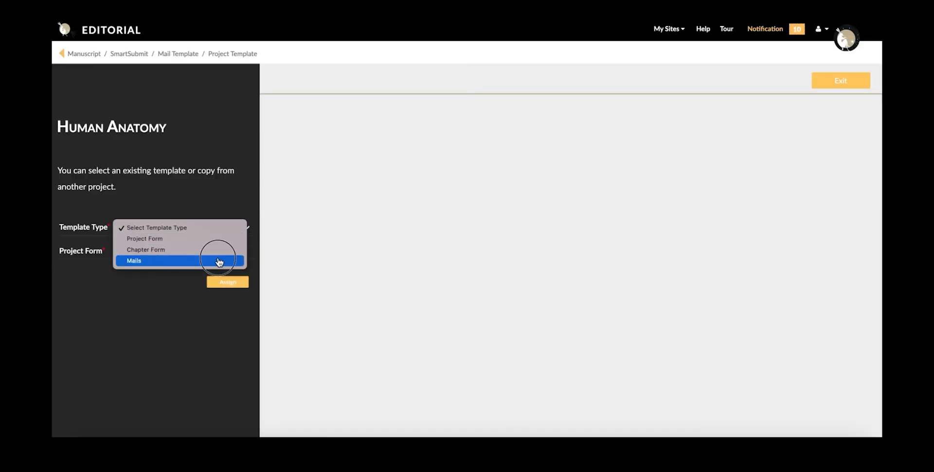
click(195, 252)
click(223, 329)
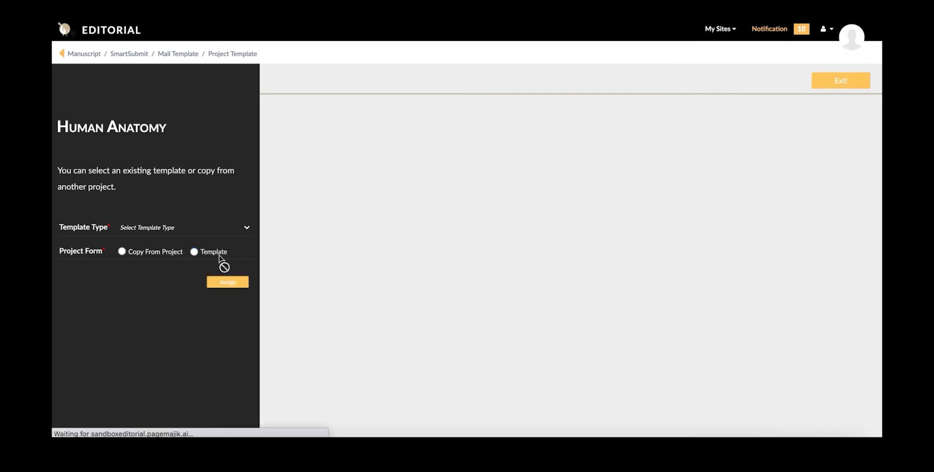
Assign the Reminder mail template from the SmartSubmit Reminder group to Human Anatomy
click(236, 229)
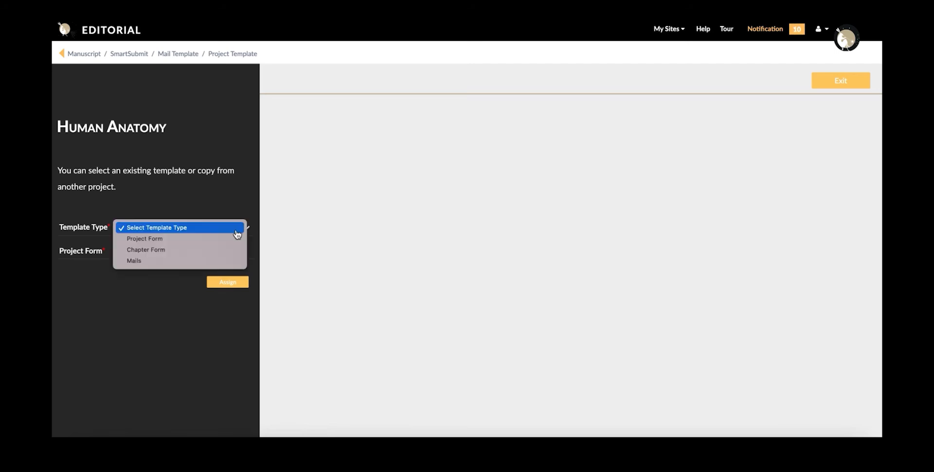
click(214, 261)
click(194, 252)
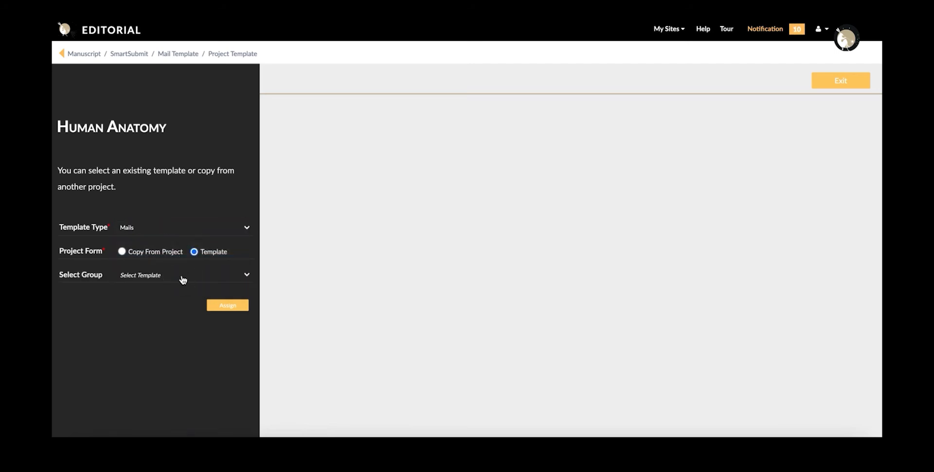
click(183, 278)
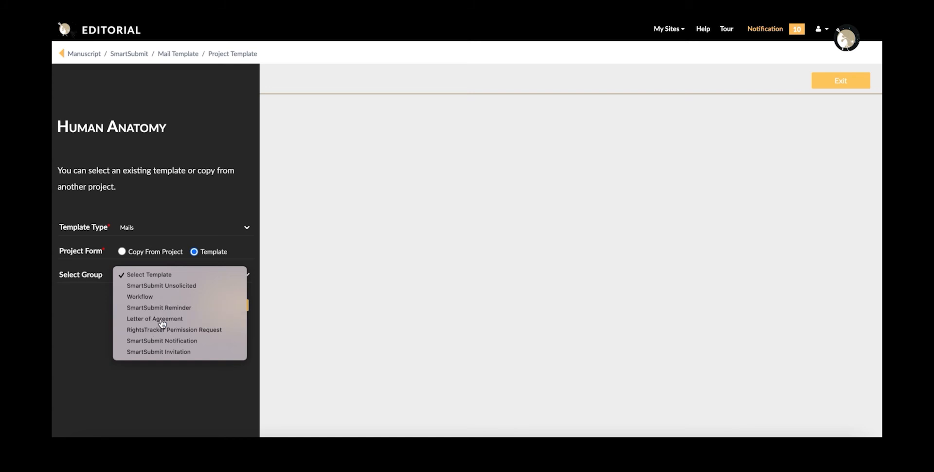
click(162, 322)
click(169, 300)
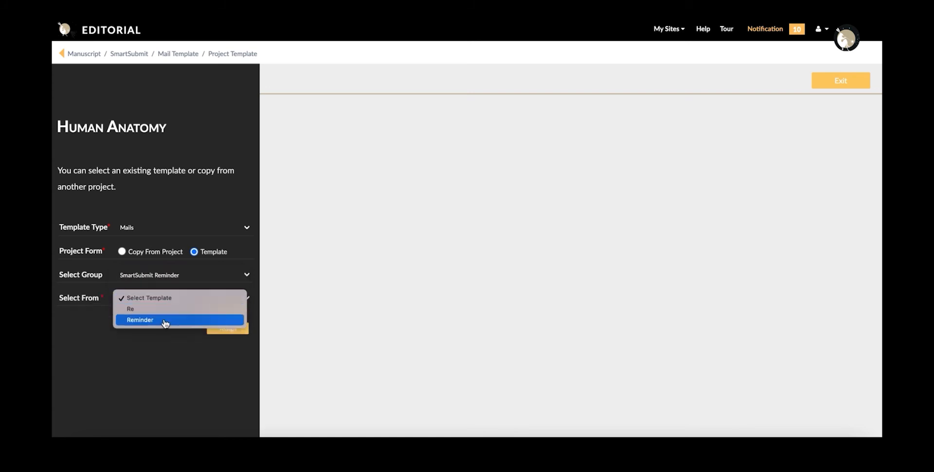
click(166, 323)
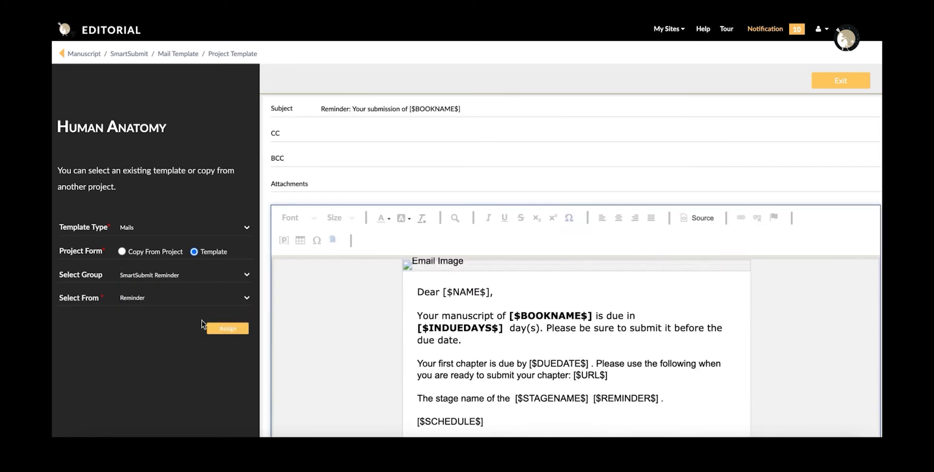
click(220, 329)
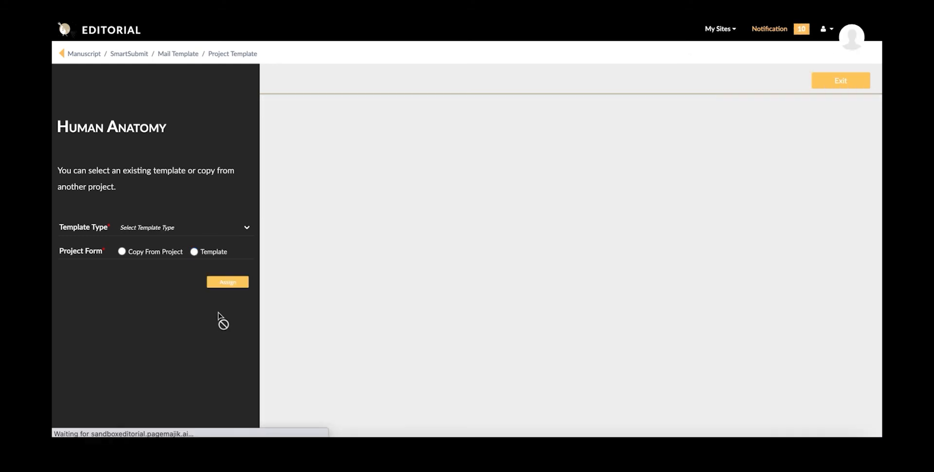
Reset the form to an existing Mails template and list the mail template groups
click(236, 234)
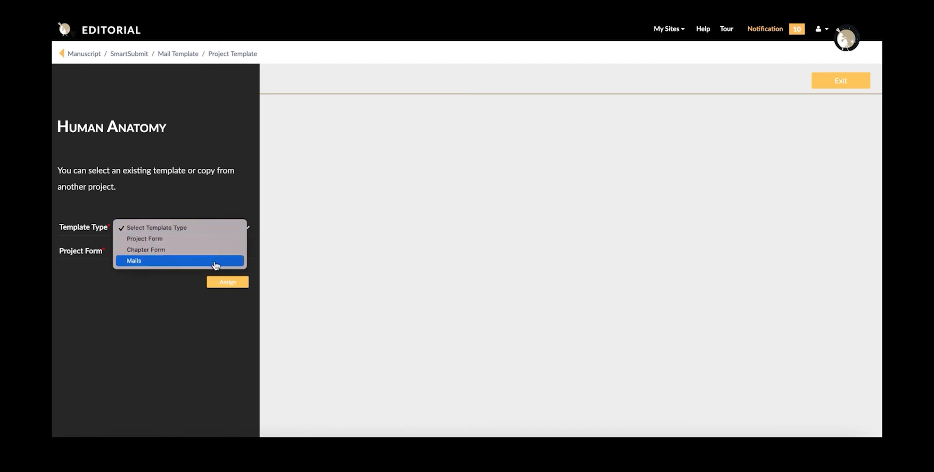
click(211, 261)
click(192, 252)
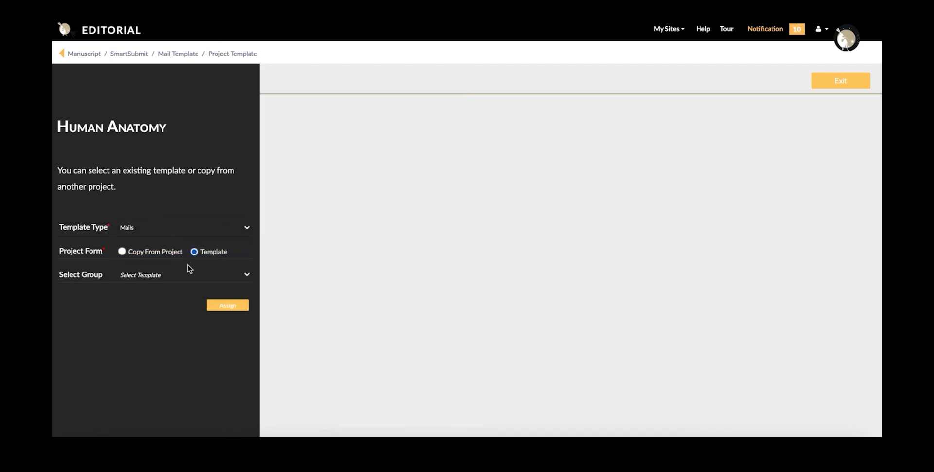
click(184, 275)
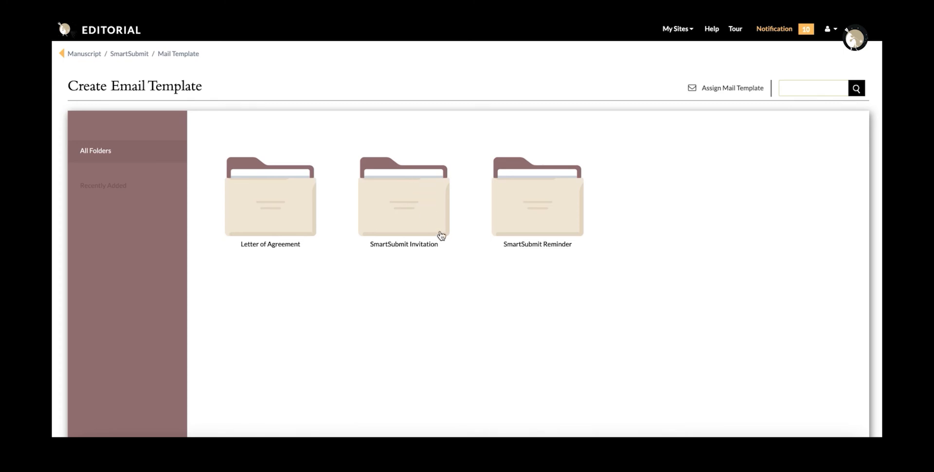
Strip the due-date sentence from the Human Anatomy invitation email, replace 'DE' with the editor's name, and save
click(418, 208)
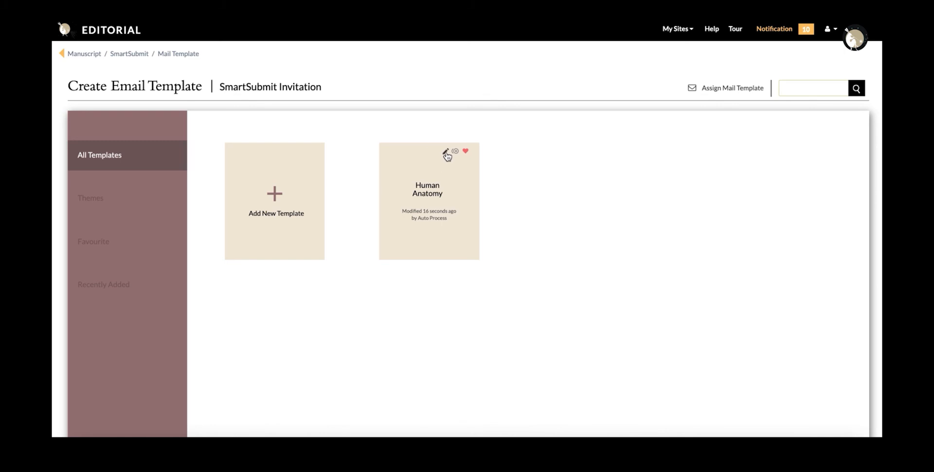
click(445, 154)
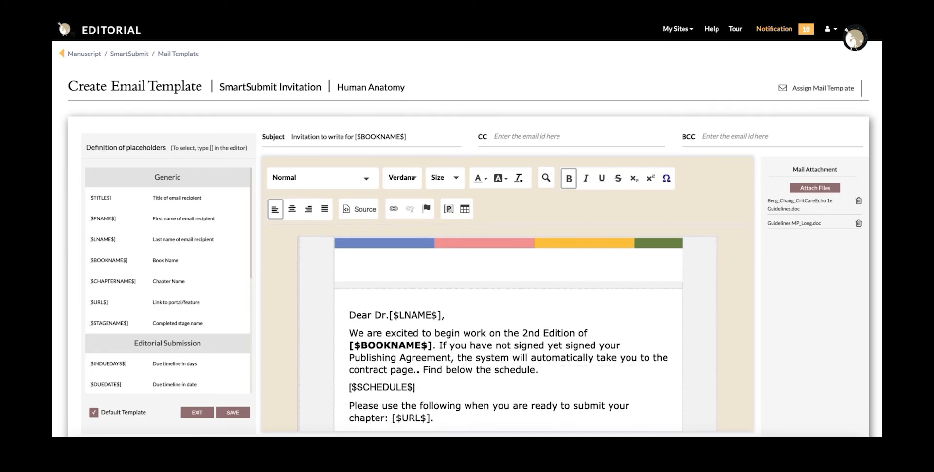
key(BackSpace)
key(BackSpace)
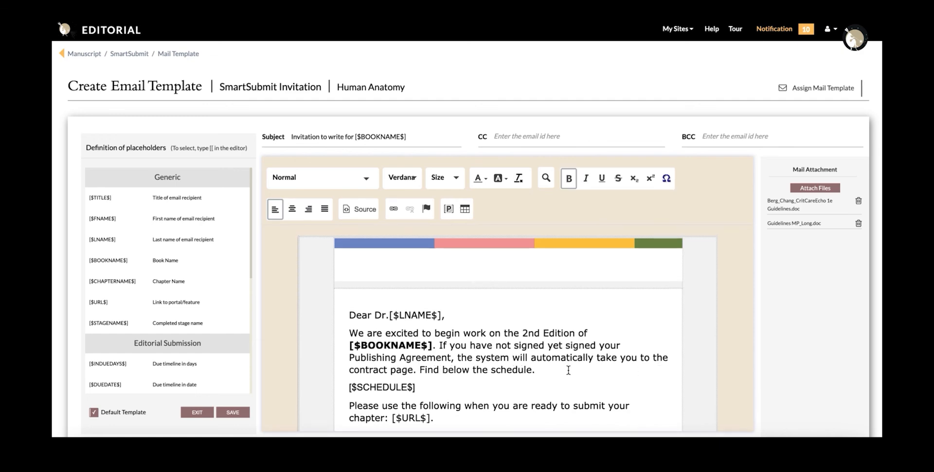
scroll(567, 372, down, 4)
drag(401, 373, 346, 376)
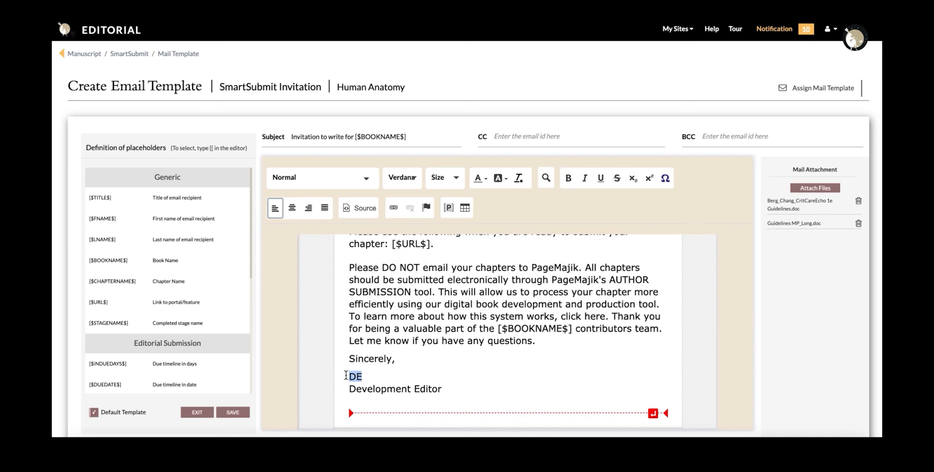
text(Josephine C)
click(233, 413)
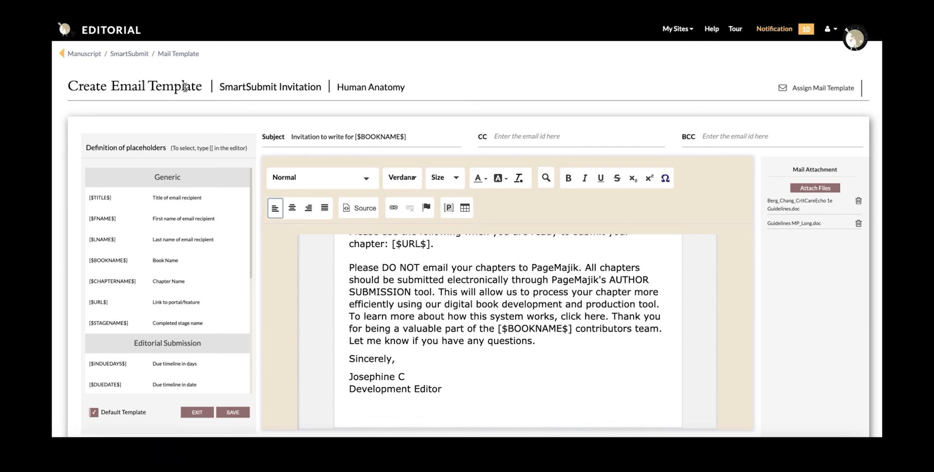
click(137, 56)
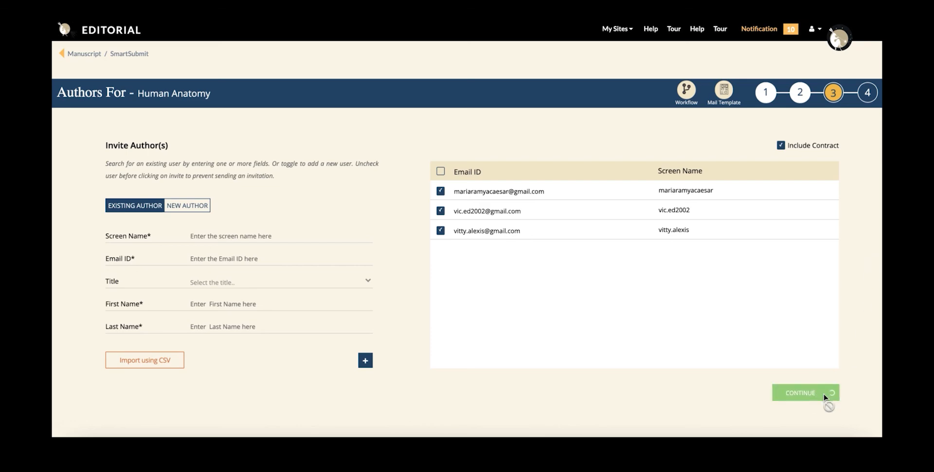
Confirm the invited authors, then check the author groups hold chapters 1–4, 5–8 and 9–10
click(824, 395)
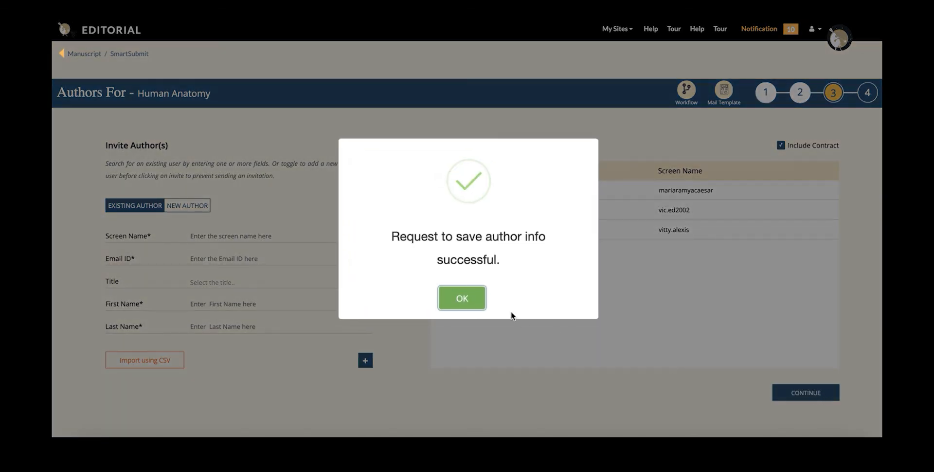
click(475, 298)
click(415, 206)
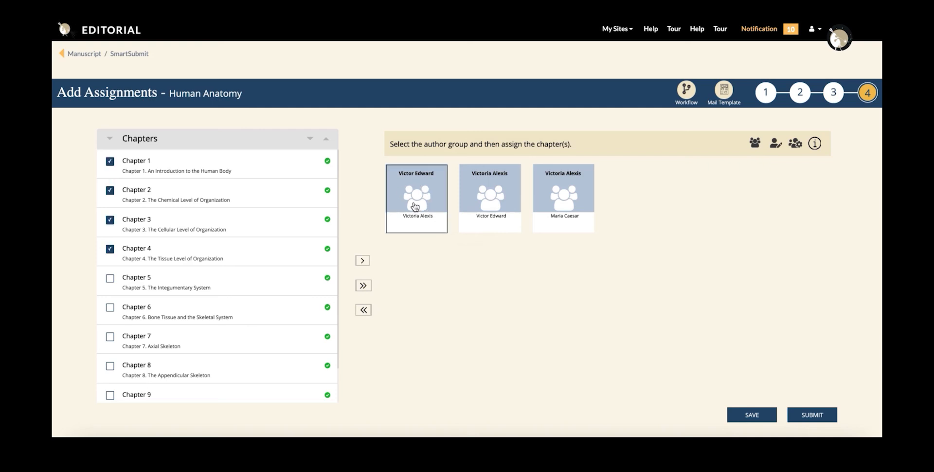
click(488, 210)
click(556, 215)
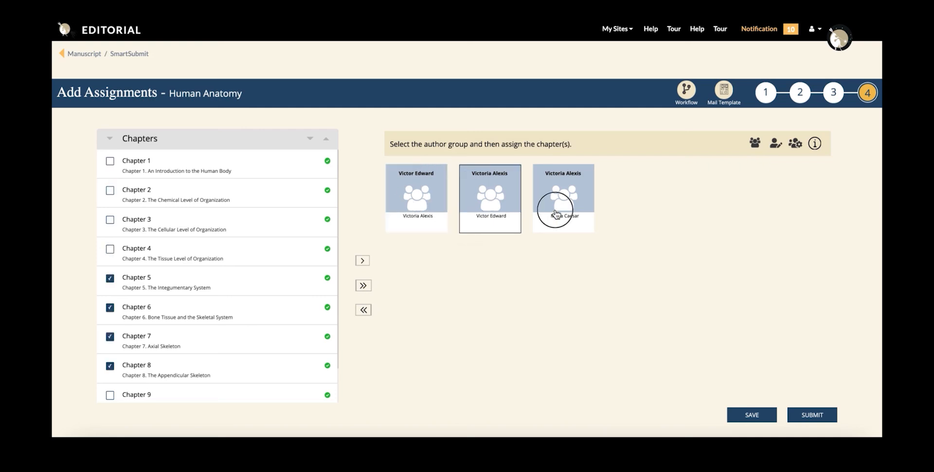
scroll(174, 331, down, 1)
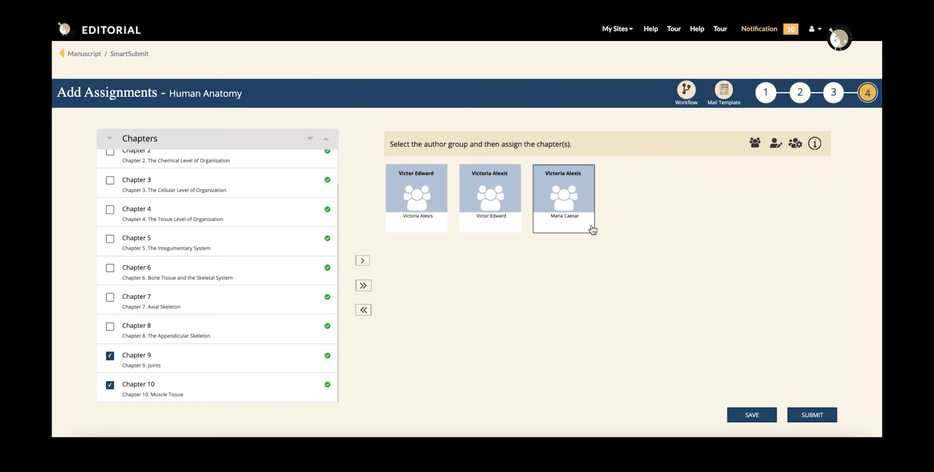
Review editors for Chapters 1, 5 and 9, then save and submit the assignments for approval
click(776, 144)
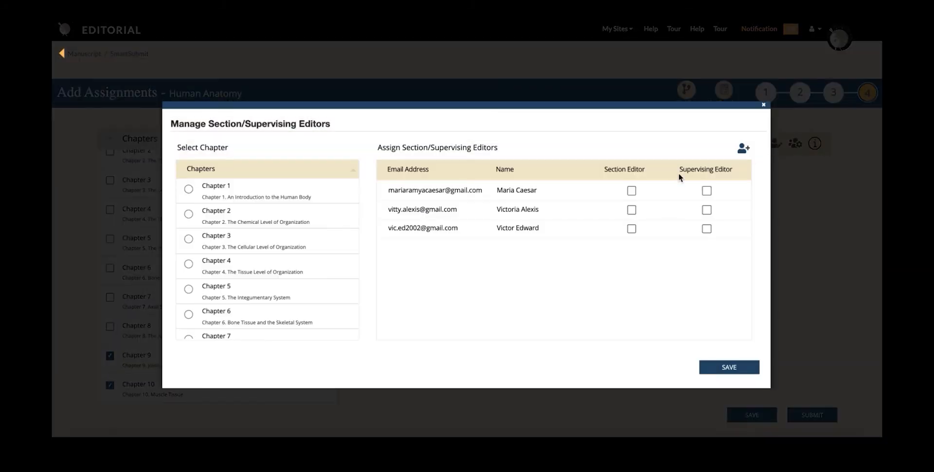
click(188, 192)
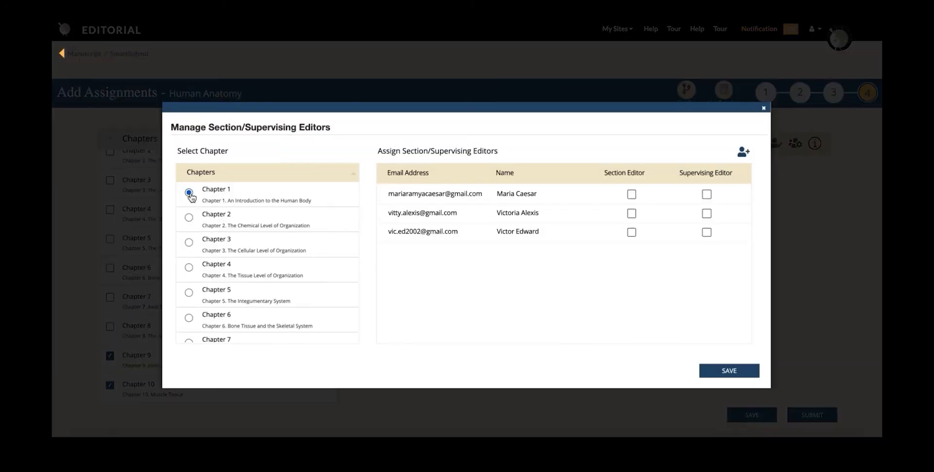
click(189, 293)
scroll(189, 294, down, 2)
click(188, 299)
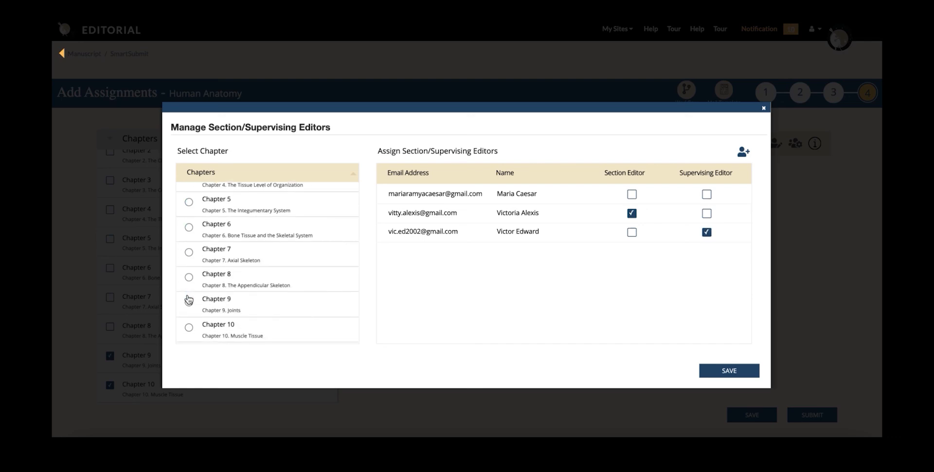
click(729, 370)
click(751, 415)
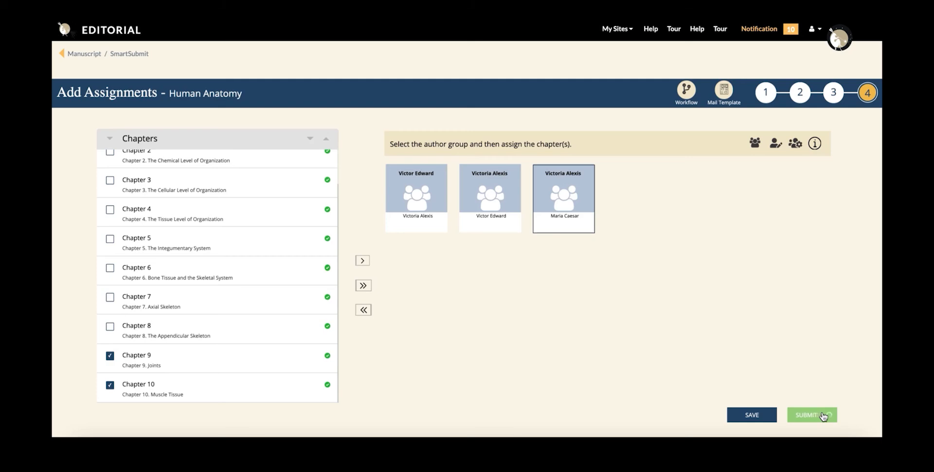
click(812, 415)
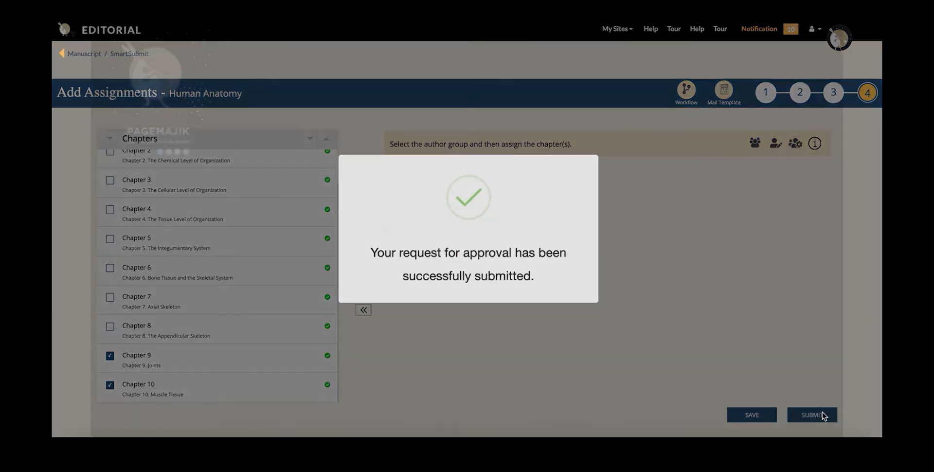